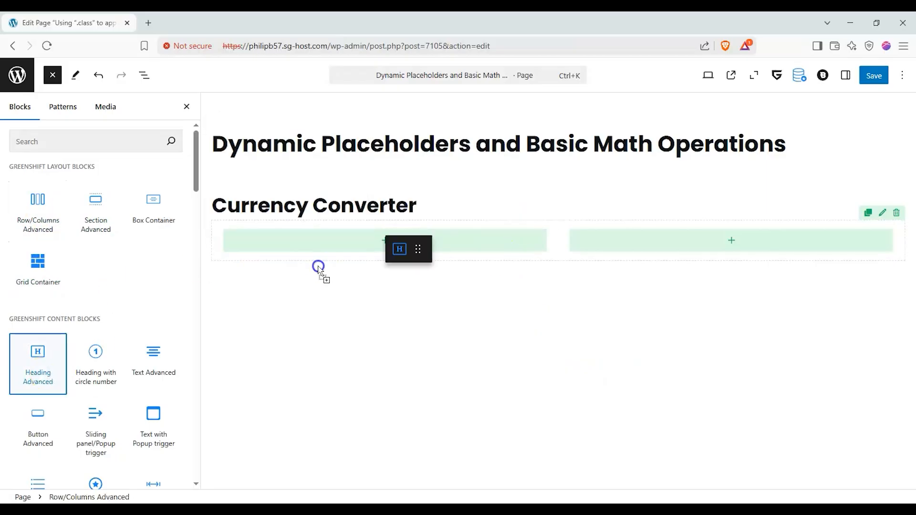
Add a Heading Advanced block to each of the two columns, with the text USD in the first and EUR in the second
{"action": "left_click_drag", "start_coordinate": [319, 268], "coordinate": [423, 241]}
{"action": "left_click_drag", "start_coordinate": [38, 363], "coordinate": [782, 236]}
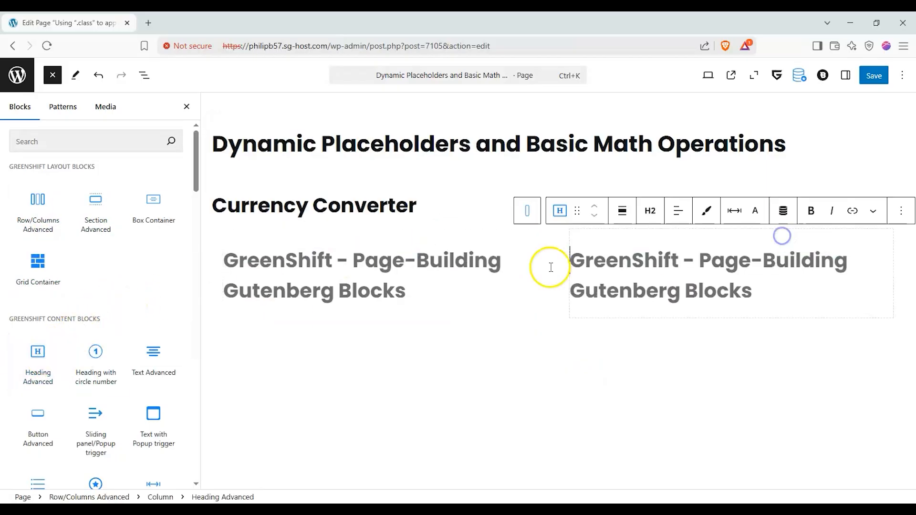
{"action": "left_click", "coordinate": [397, 300]}
{"action": "type", "text": "USD"}
{"action": "left_click", "coordinate": [707, 280]}
{"action": "type", "text": "EUR"}
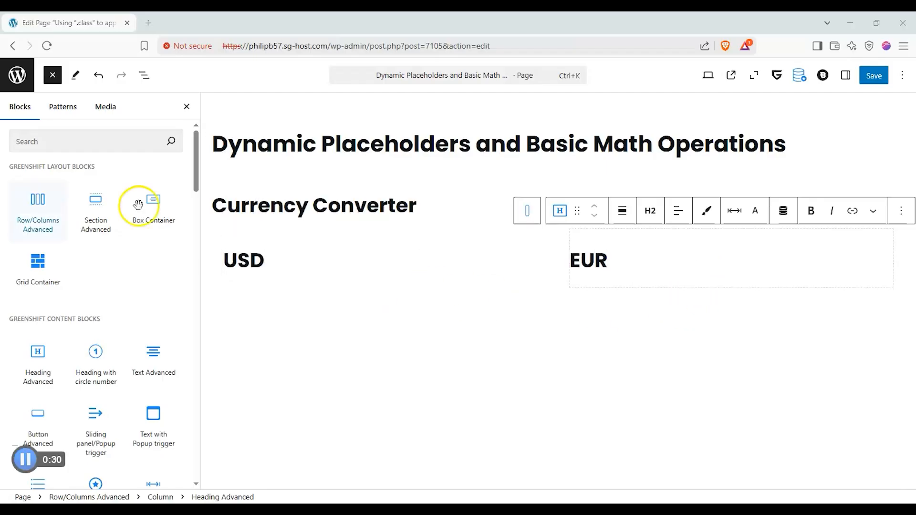
Find the INPUT element block and place one beneath the USD heading and one beneath the EUR heading
{"action": "left_click", "coordinate": [46, 143]}
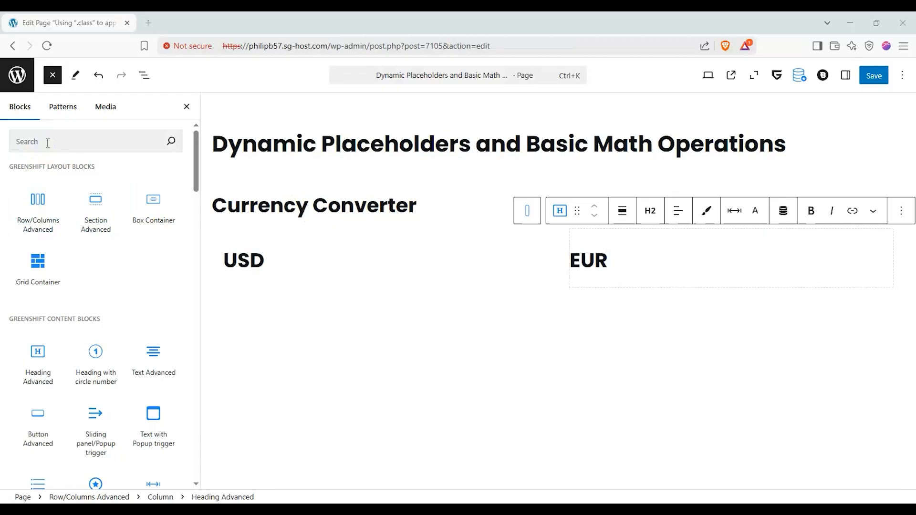
{"action": "left_click", "coordinate": [48, 142]}
{"action": "type", "text": "input"}
{"action": "left_click_drag", "start_coordinate": [30, 184], "coordinate": [275, 282]}
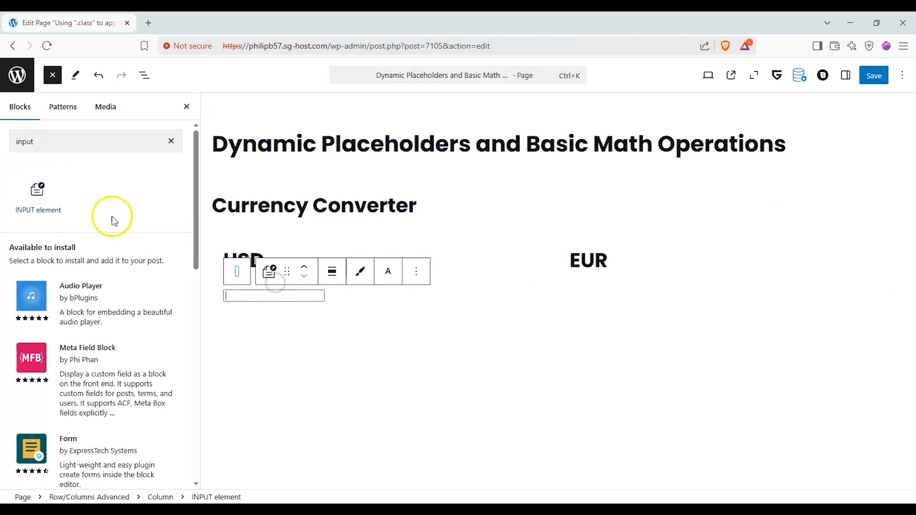
{"action": "left_click_drag", "start_coordinate": [39, 194], "coordinate": [678, 279]}
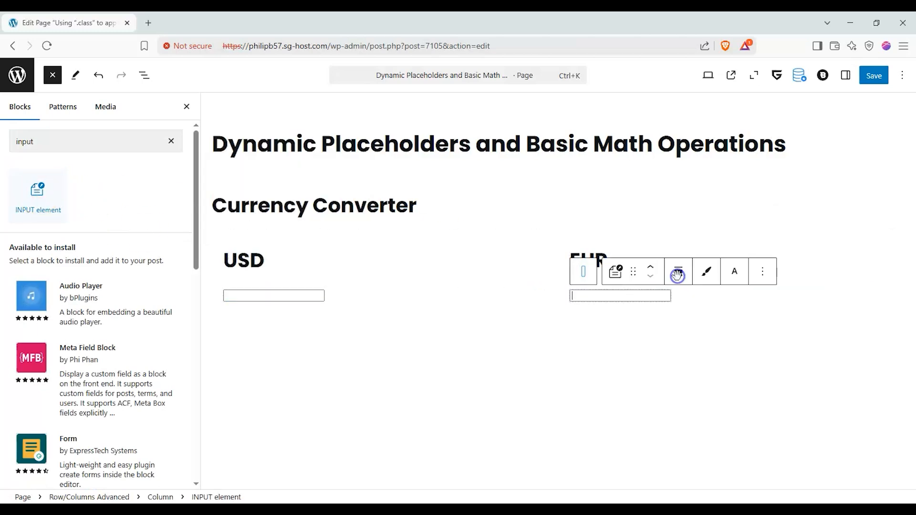
Set the USD input's type to Number and make the EUR input Read Only
{"action": "left_click", "coordinate": [310, 297]}
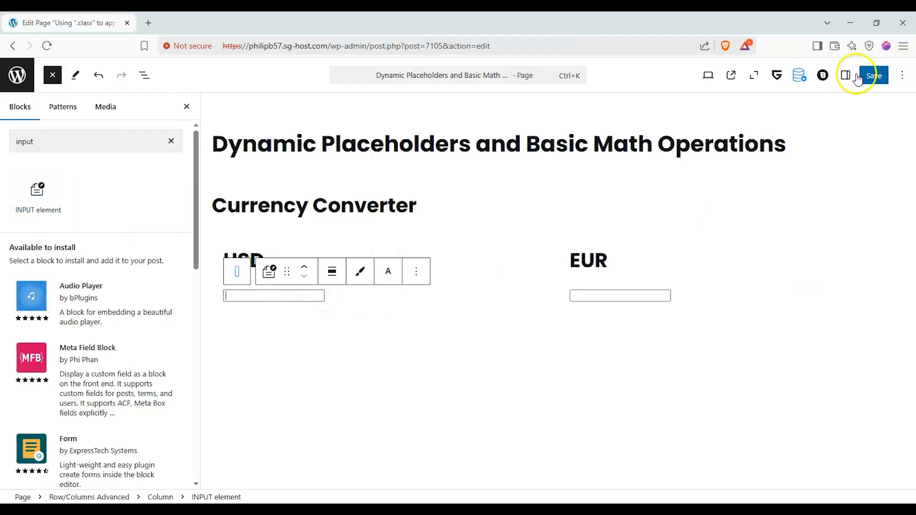
{"action": "left_click", "coordinate": [846, 75]}
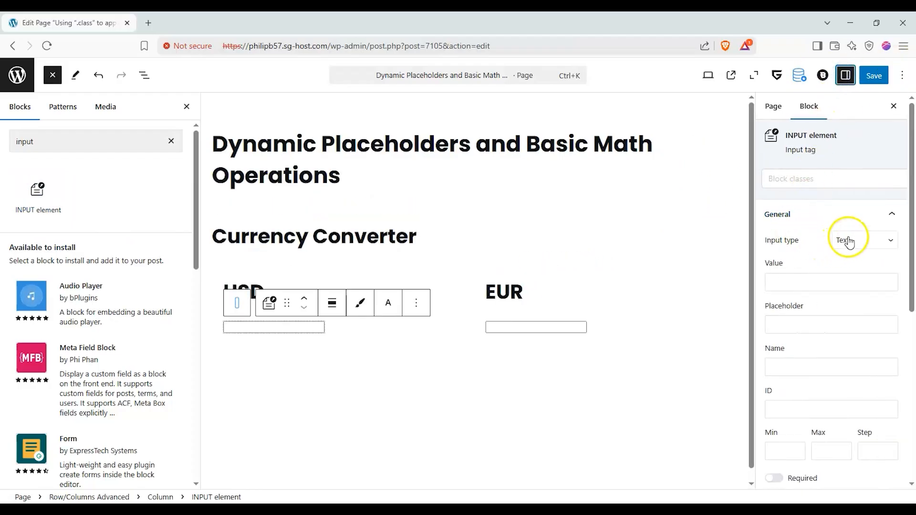
{"action": "left_click", "coordinate": [843, 240]}
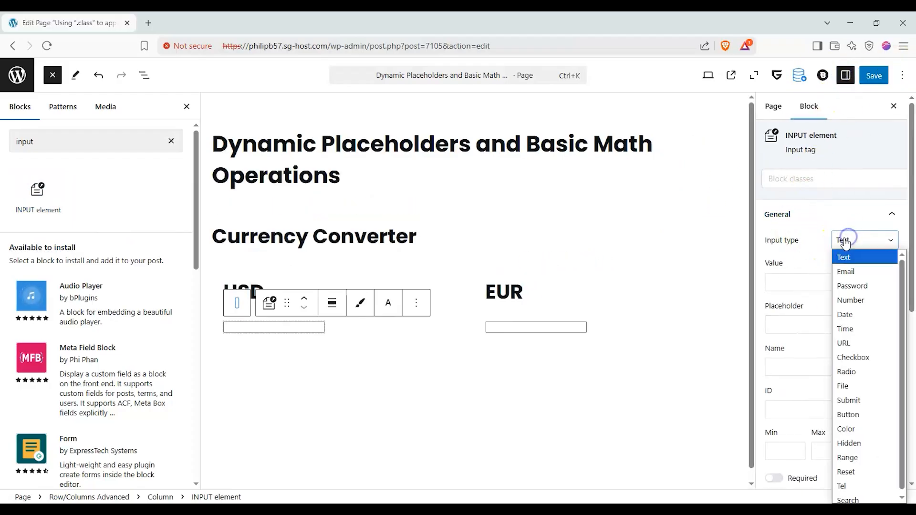
{"action": "left_click", "coordinate": [866, 299]}
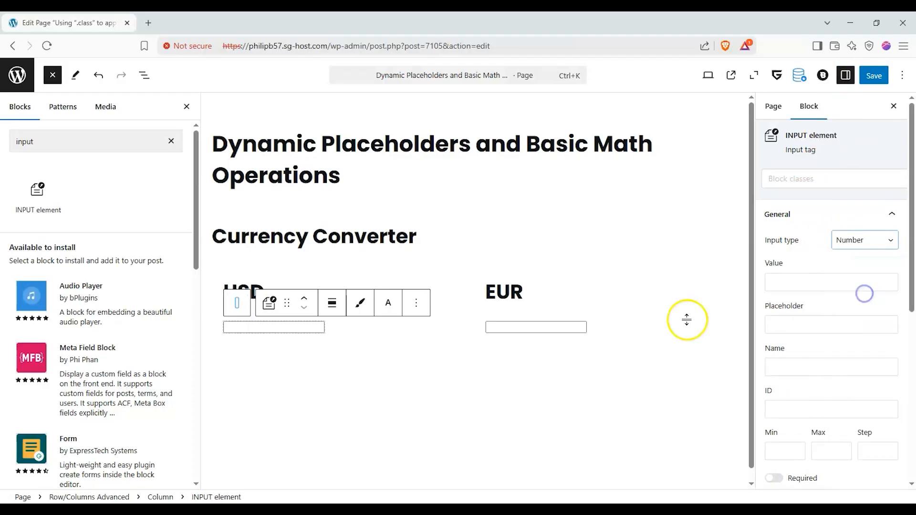
{"action": "left_click", "coordinate": [583, 327]}
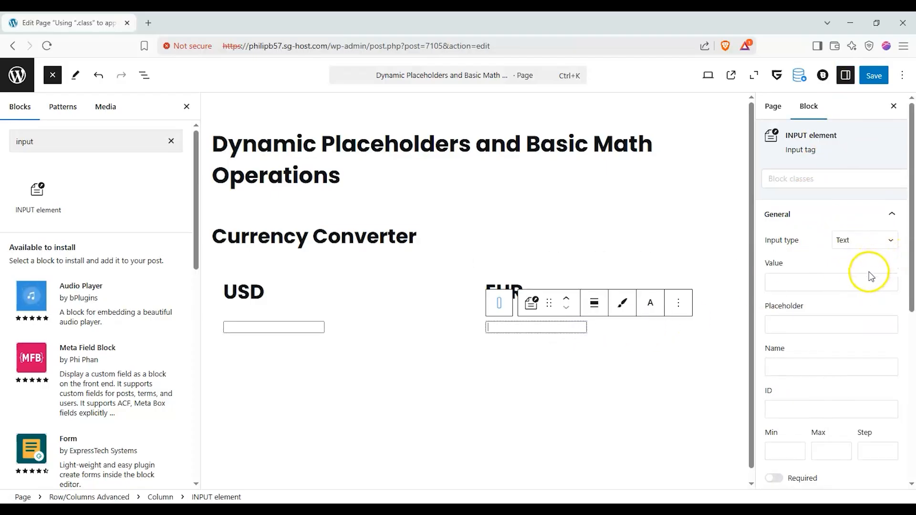
{"action": "scroll", "coordinate": [869, 272], "scroll_direction": "down", "scroll_amount": 2}
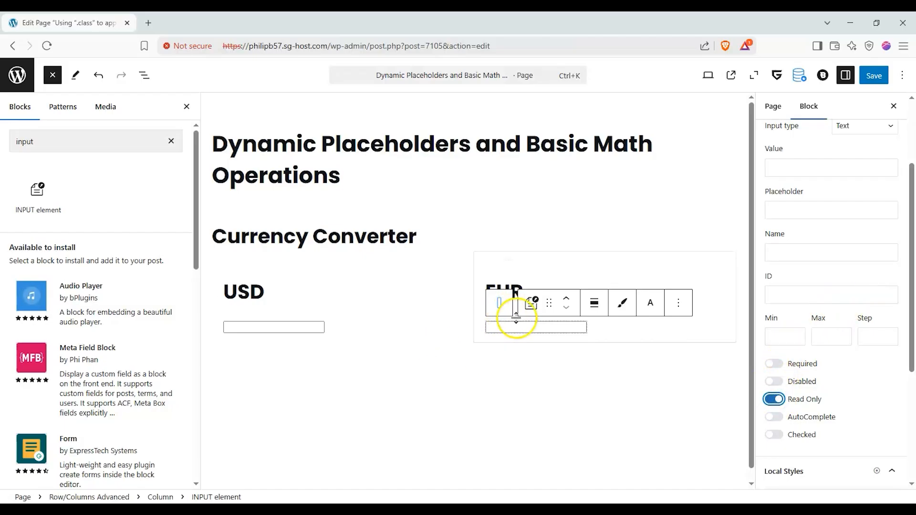
Assign a new local class named usd-input to the USD input element
{"action": "left_click", "coordinate": [304, 329]}
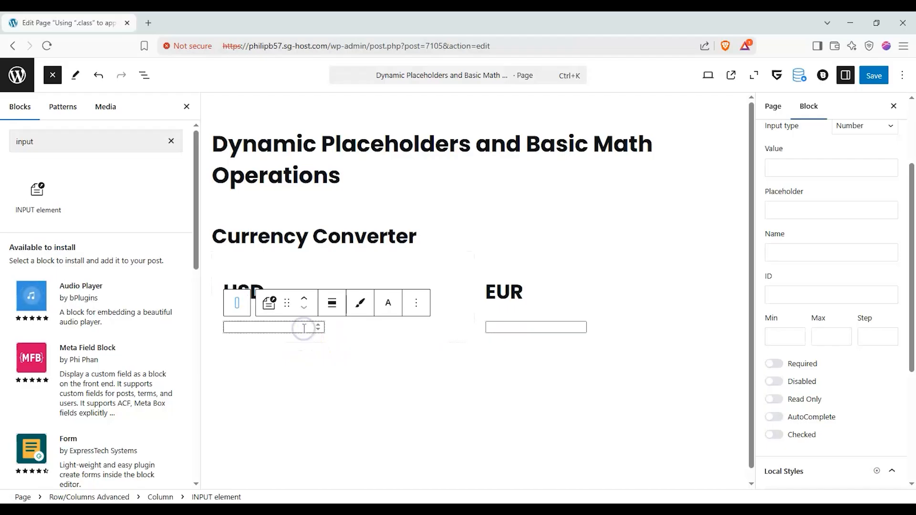
{"action": "scroll", "coordinate": [821, 248], "scroll_direction": "up", "scroll_amount": 3}
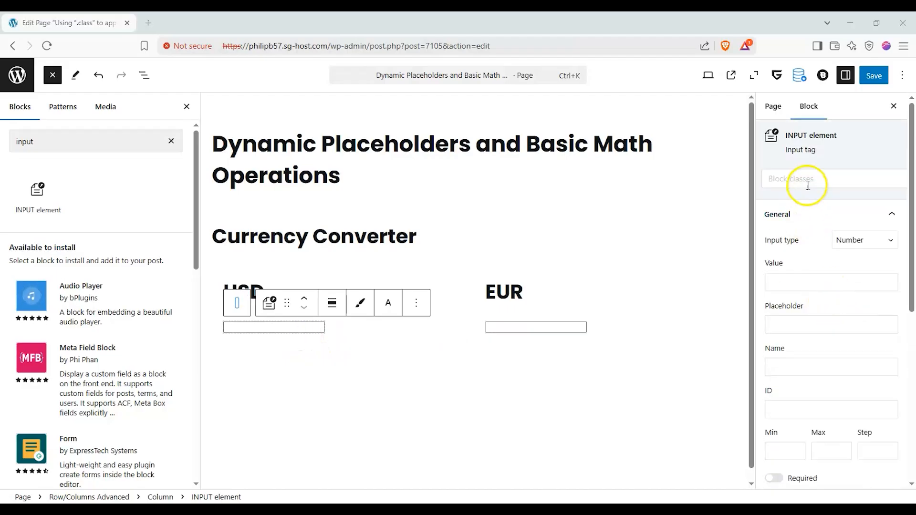
{"action": "left_click", "coordinate": [808, 184]}
{"action": "type", "text": "usd-input"}
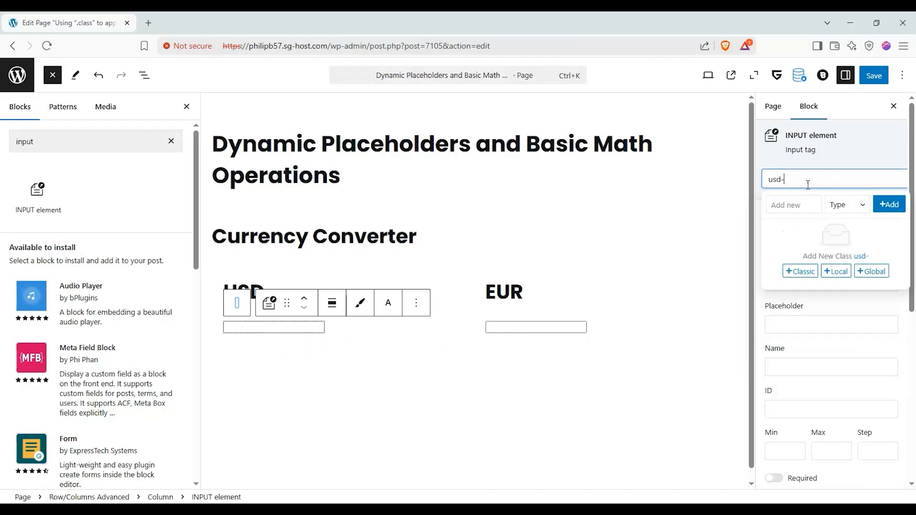
{"action": "left_click", "coordinate": [836, 272]}
Assign a new local class named euro-output to the EUR input element
{"action": "left_click", "coordinate": [507, 329]}
{"action": "left_click", "coordinate": [832, 180]}
{"action": "type", "text": "euro"}
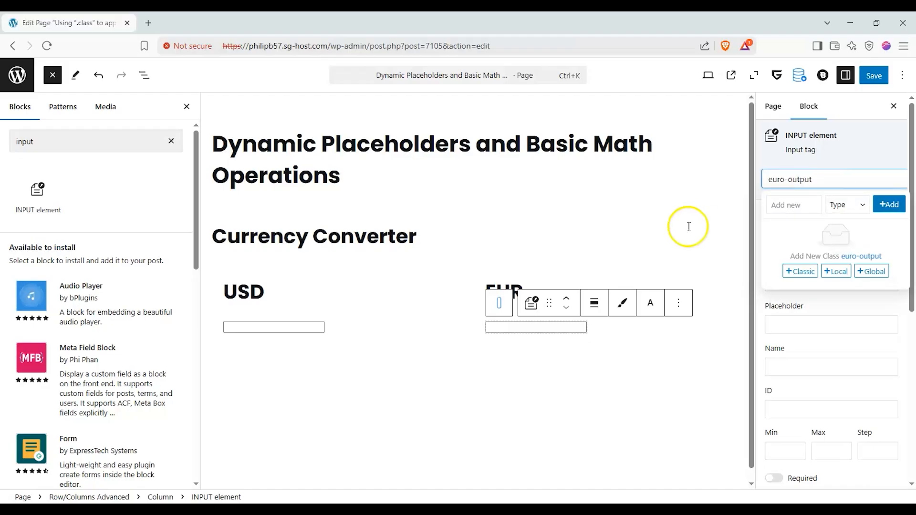
{"action": "left_click", "coordinate": [836, 271]}
{"action": "left_click", "coordinate": [438, 359]}
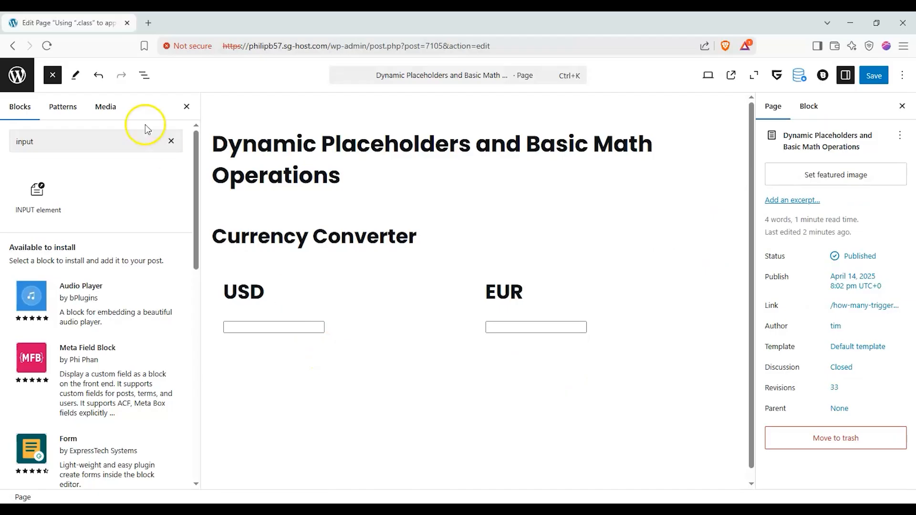
Add a Box Container below the two columns and insert a Button Advanced block inside it
{"action": "left_click", "coordinate": [171, 141]}
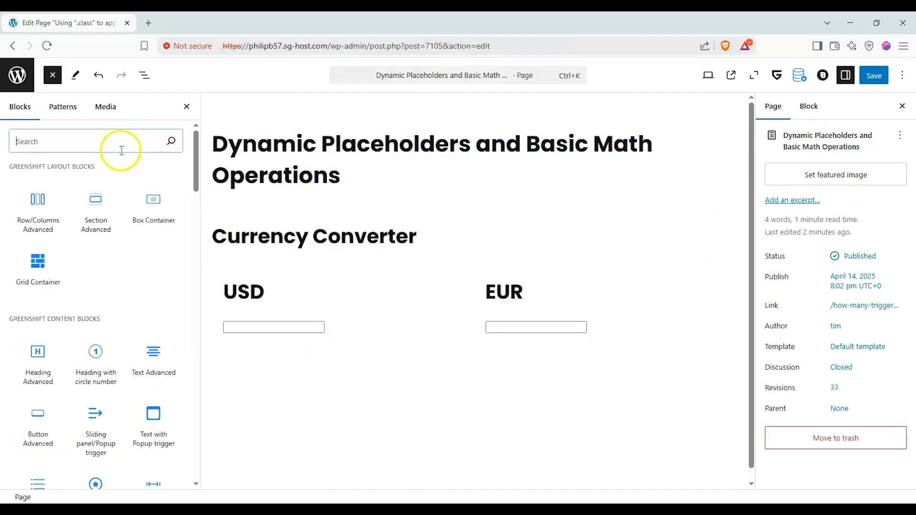
{"action": "left_click_drag", "start_coordinate": [152, 204], "coordinate": [447, 338]}
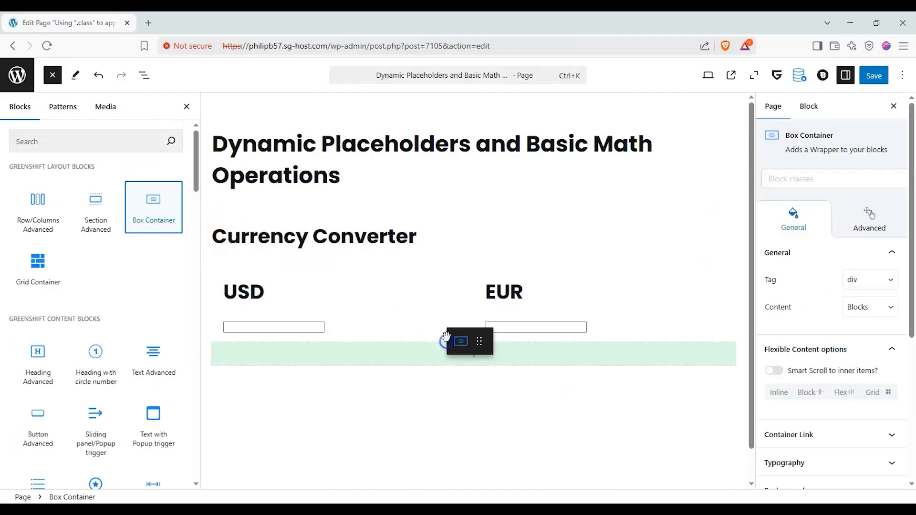
{"action": "left_click", "coordinate": [89, 147]}
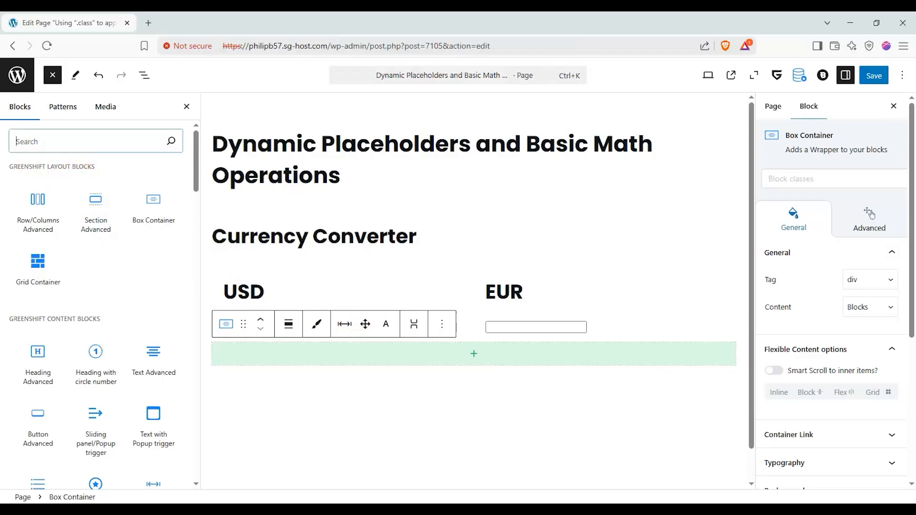
{"action": "type", "text": "button"}
{"action": "left_click_drag", "start_coordinate": [40, 190], "coordinate": [483, 353]}
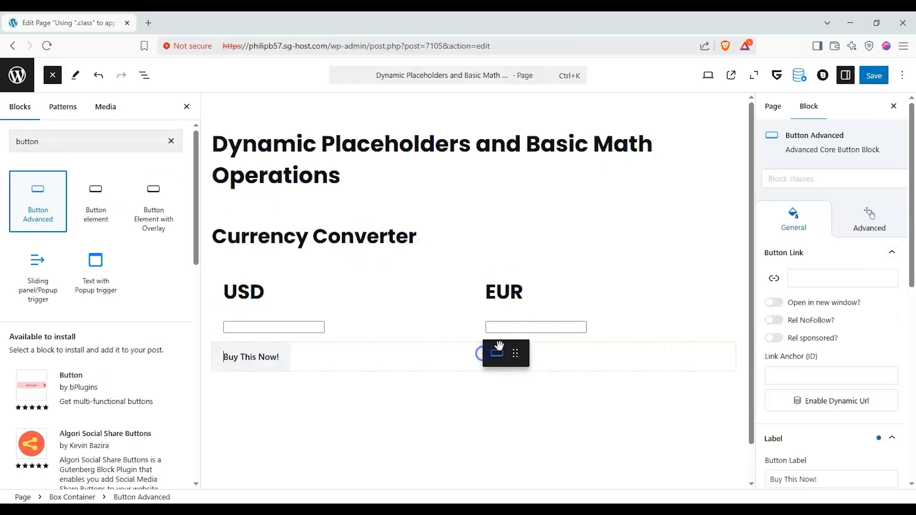
Center the new button in its container and change its label to "Convert!"
{"action": "left_click", "coordinate": [320, 324]}
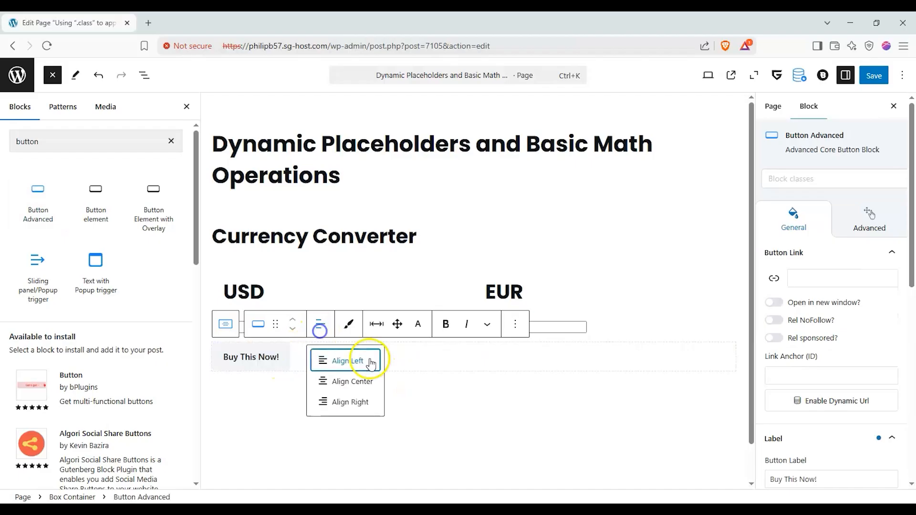
{"action": "left_click", "coordinate": [350, 376]}
{"action": "left_click", "coordinate": [485, 355]}
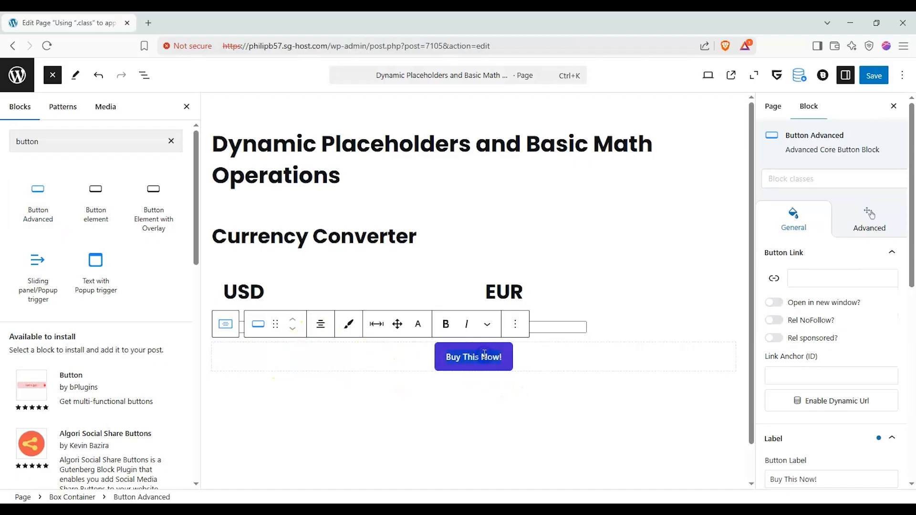
{"action": "type", "text": "Convert!"}
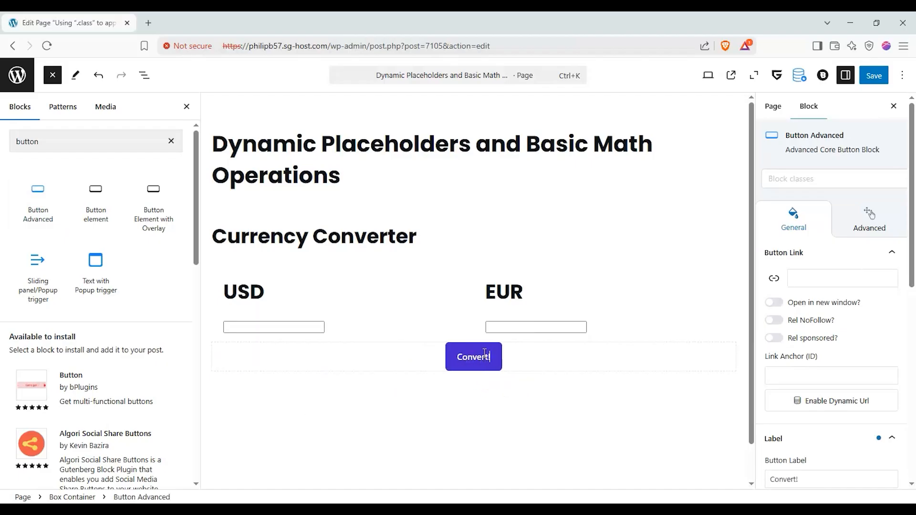
Assign a new local class named convert-button to the Convert! button
{"action": "left_click", "coordinate": [484, 358]}
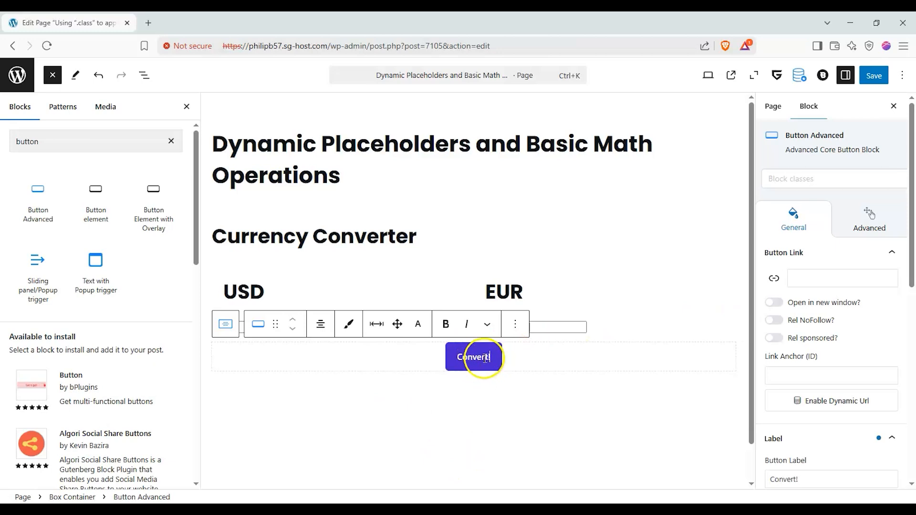
{"action": "left_click", "coordinate": [484, 367]}
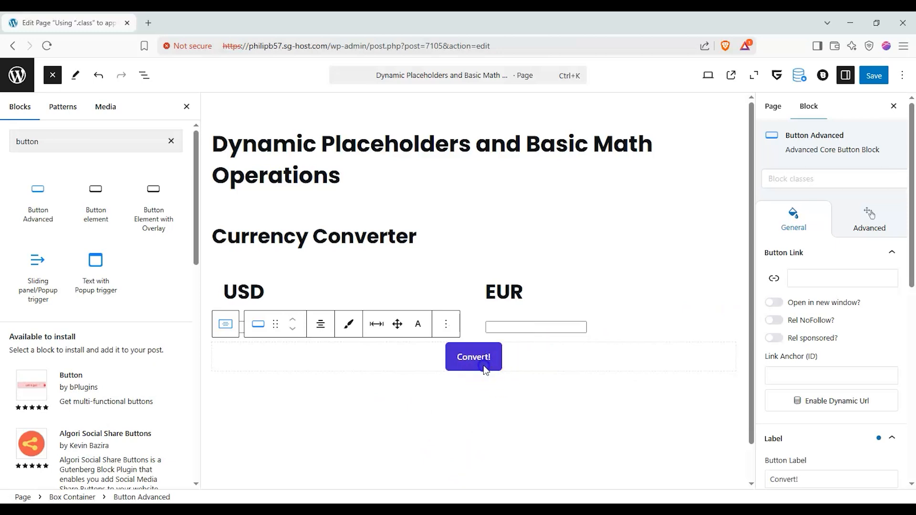
{"action": "left_click", "coordinate": [876, 178]}
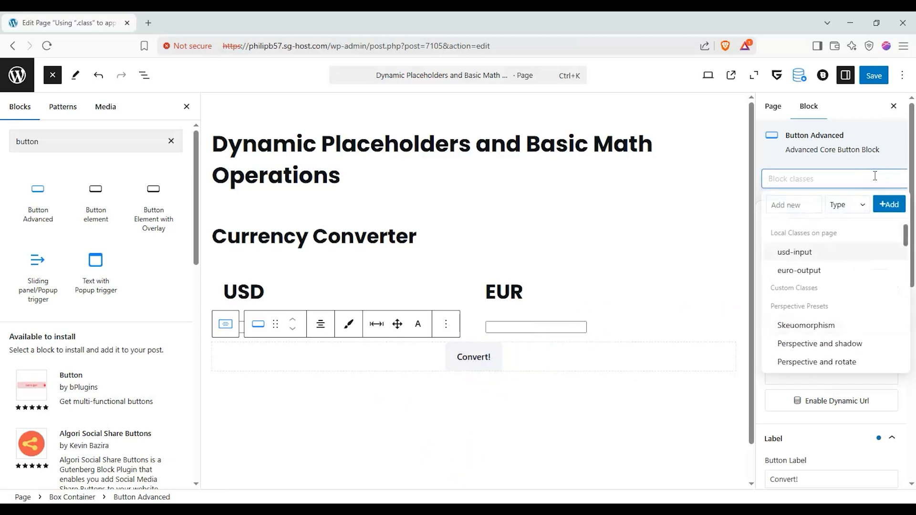
{"action": "left_click", "coordinate": [822, 179]}
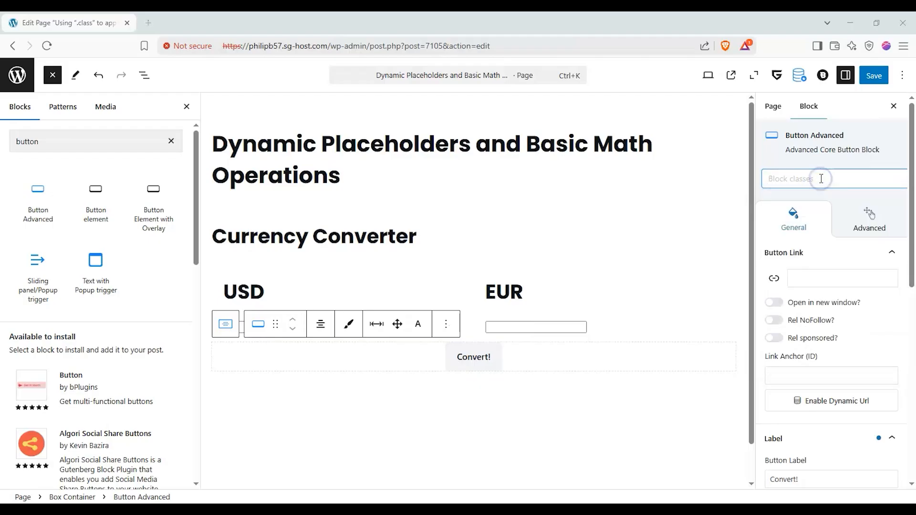
{"action": "left_click", "coordinate": [821, 179]}
{"action": "type", "text": "convert-button"}
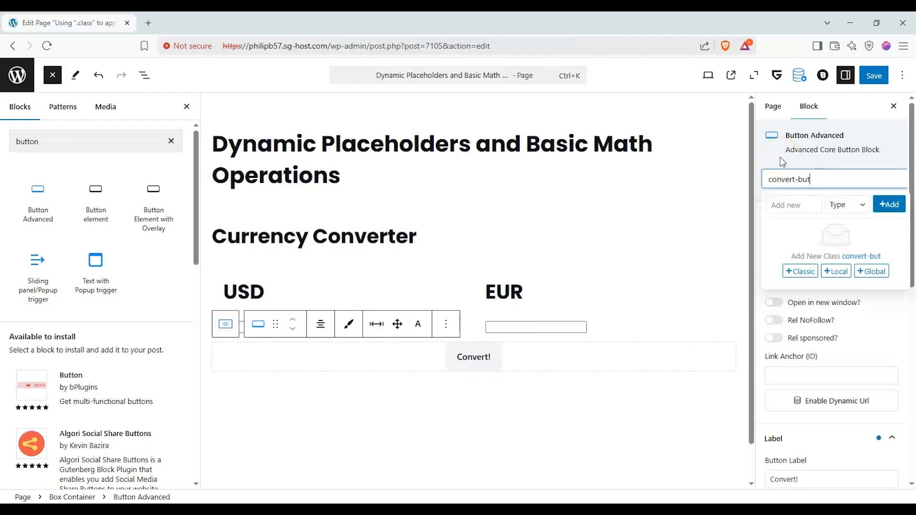
{"action": "left_click", "coordinate": [836, 271]}
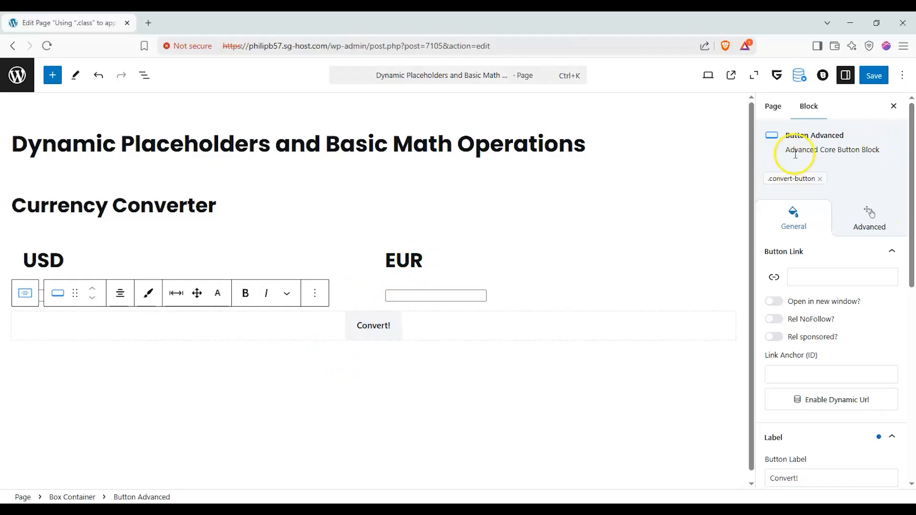
Add a new interaction layer with the On click trigger to the Convert! button
{"action": "left_click", "coordinate": [844, 215]}
{"action": "left_click", "coordinate": [878, 251]}
{"action": "left_click", "coordinate": [860, 306]}
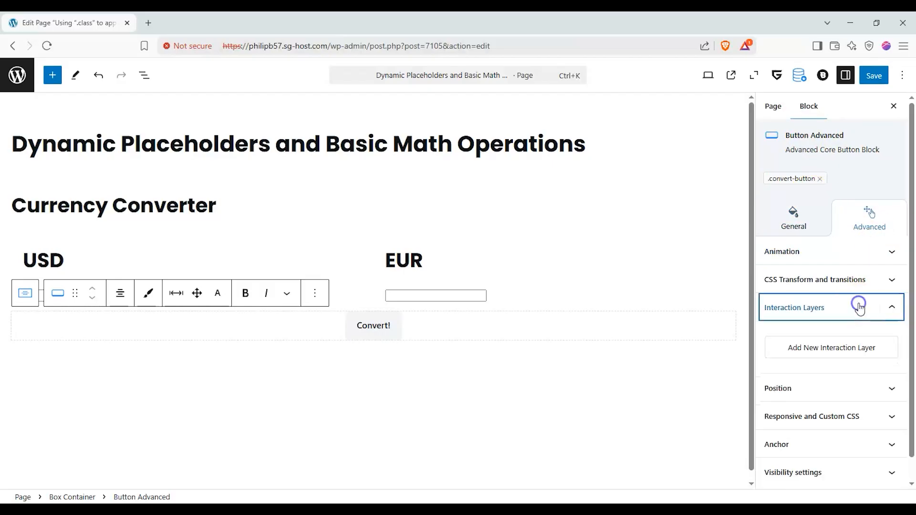
{"action": "left_click", "coordinate": [841, 347]}
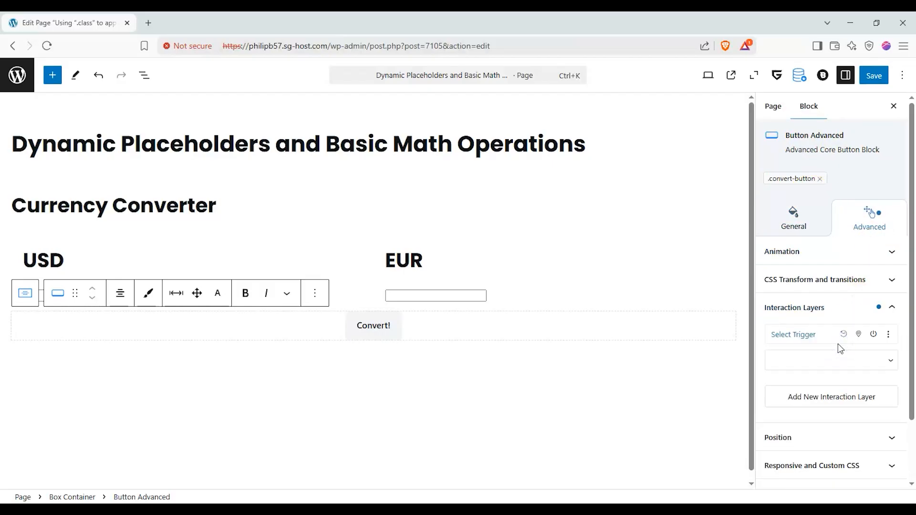
{"action": "left_click", "coordinate": [810, 358]}
{"action": "left_click", "coordinate": [849, 79]}
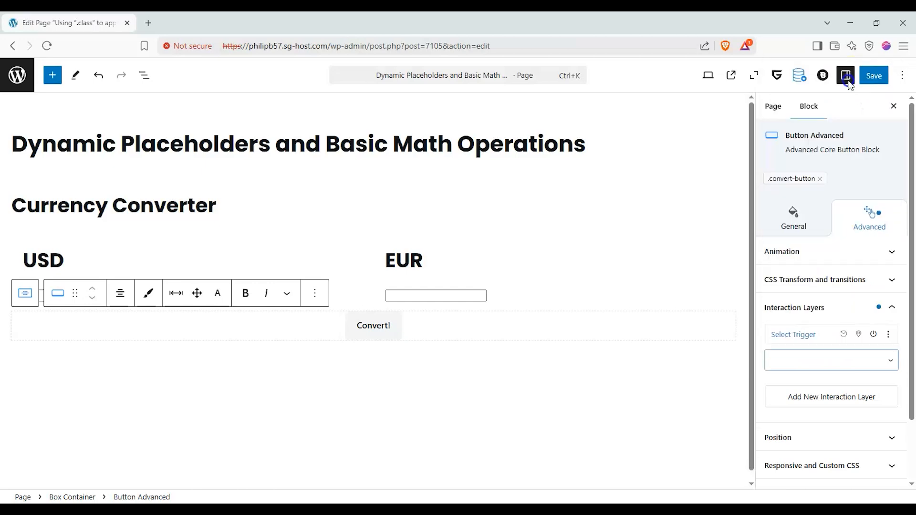
Add a Set attribute action to the click trigger with attribute name "value" and the dynamic placeholder {{VALUE}} as its value
{"action": "left_click", "coordinate": [825, 342]}
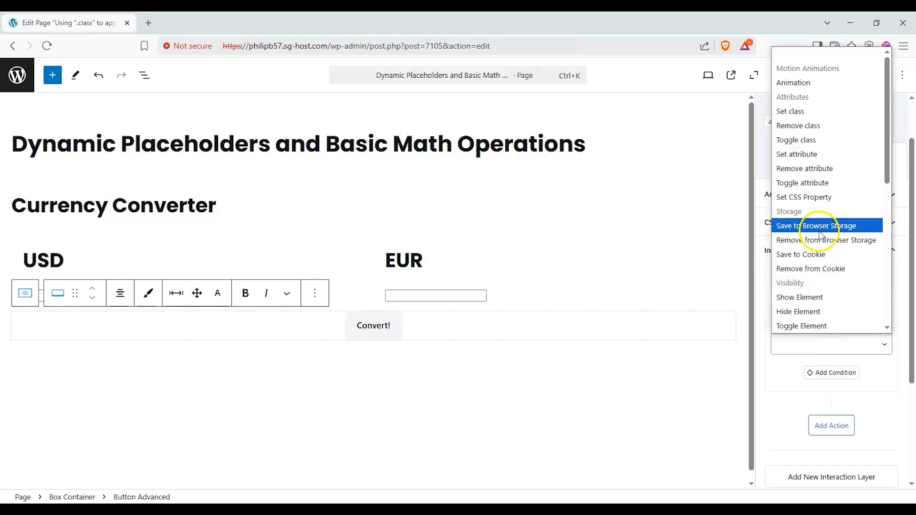
{"action": "left_click", "coordinate": [826, 158]}
{"action": "scroll", "coordinate": [808, 286], "scroll_direction": "down", "scroll_amount": 1}
{"action": "left_click", "coordinate": [807, 300]}
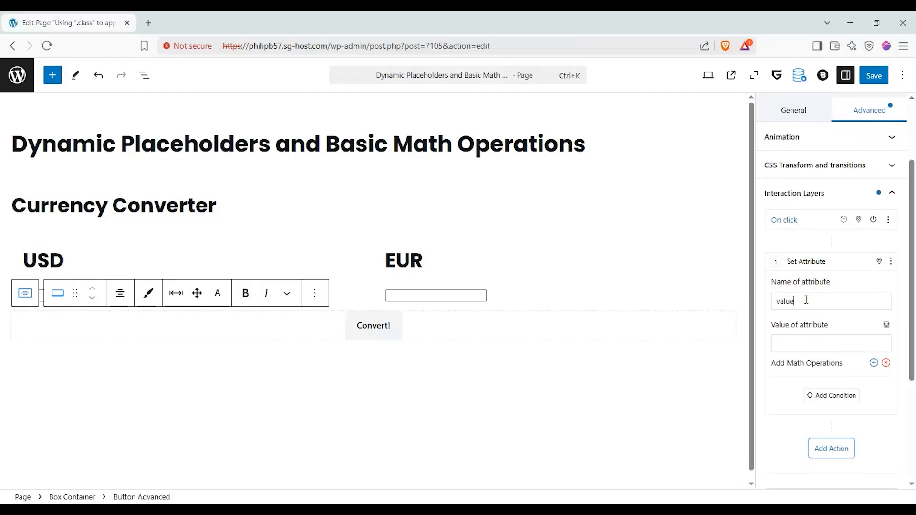
{"action": "left_click", "coordinate": [886, 328]}
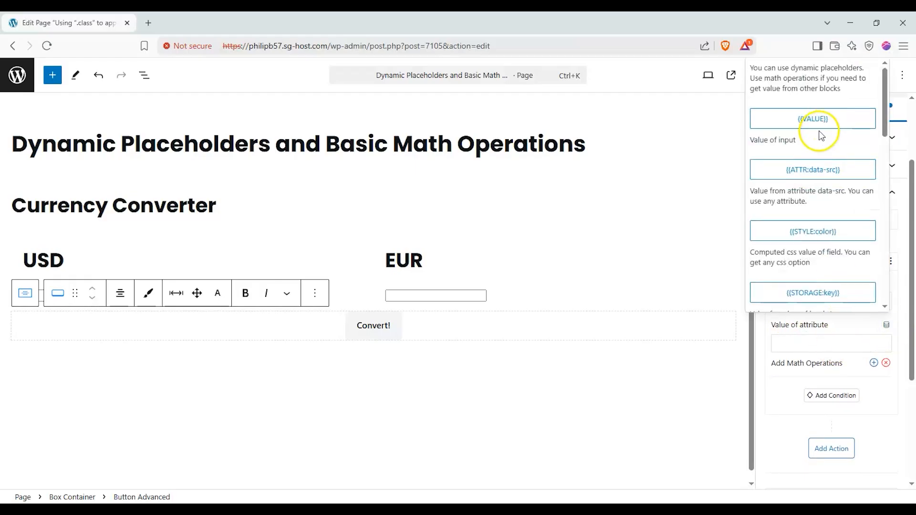
{"action": "left_click", "coordinate": [820, 126]}
Set the custom selector from which the placeholder is calculated to .usd-input, the class of the USD column's input
{"action": "left_click", "coordinate": [886, 364]}
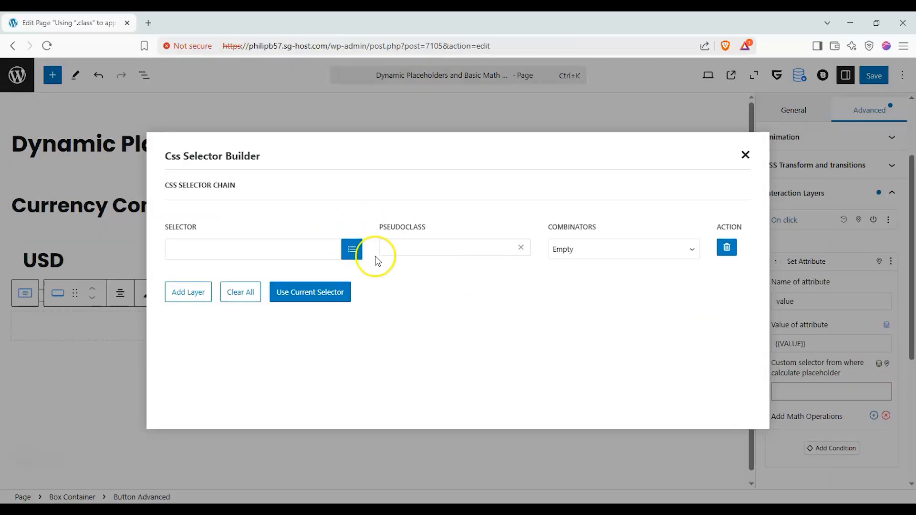
{"action": "left_click", "coordinate": [351, 249]}
{"action": "left_click", "coordinate": [174, 290]}
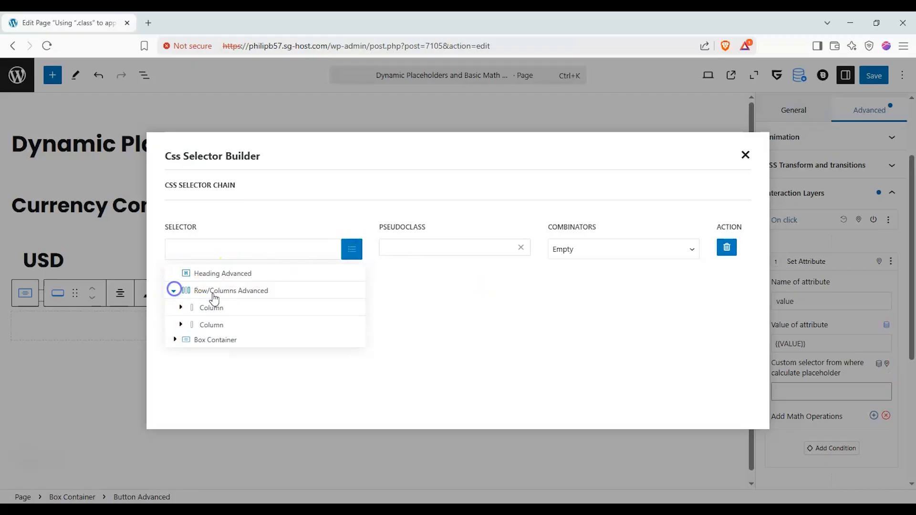
{"action": "left_click", "coordinate": [186, 308]}
{"action": "left_click", "coordinate": [181, 307]}
{"action": "left_click", "coordinate": [217, 326]}
{"action": "left_click", "coordinate": [217, 340]}
{"action": "left_click", "coordinate": [475, 301]}
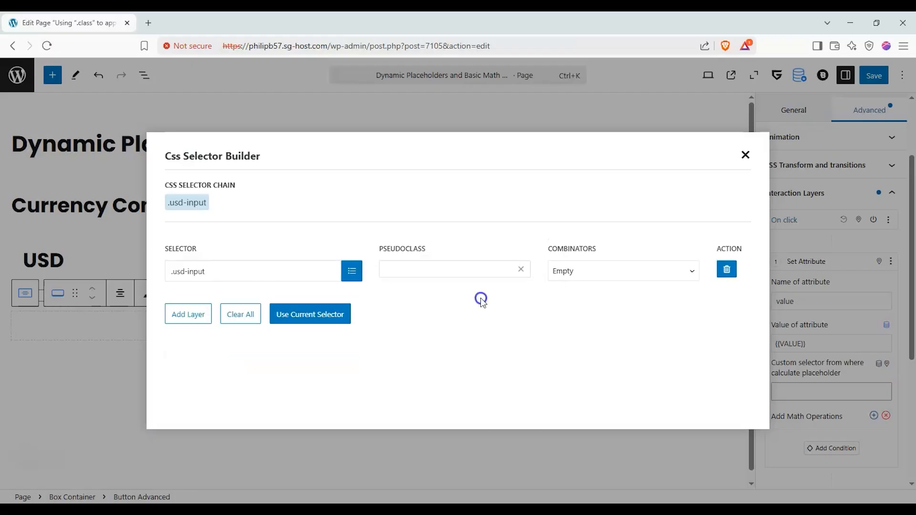
{"action": "left_click", "coordinate": [324, 324]}
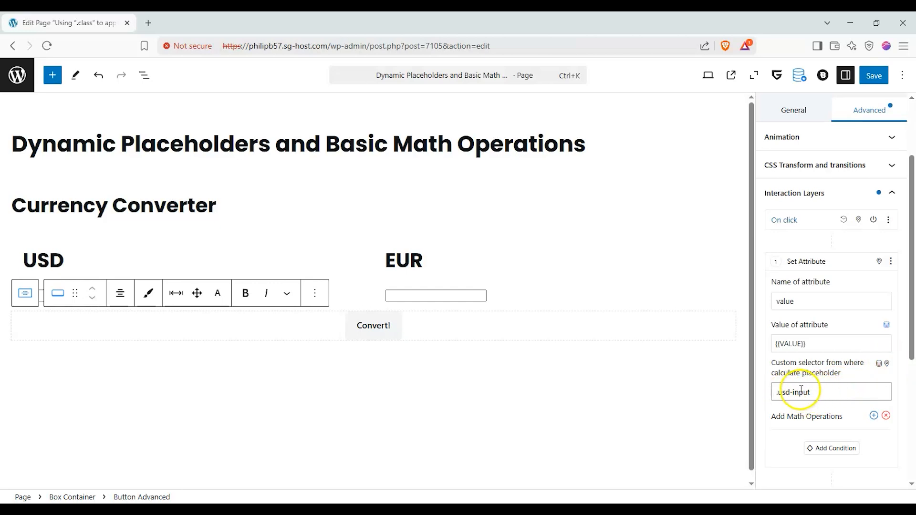
Add a math operation to the Set Attribute action that multiplies the placeholder value by 0.91
{"action": "scroll", "coordinate": [859, 370], "scroll_direction": "down", "scroll_amount": 3}
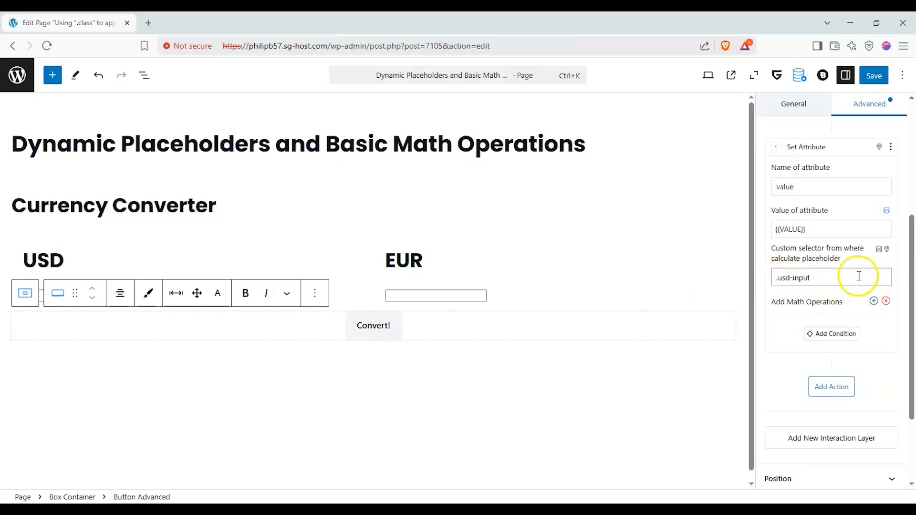
{"action": "scroll", "coordinate": [857, 277], "scroll_direction": "up", "scroll_amount": 1}
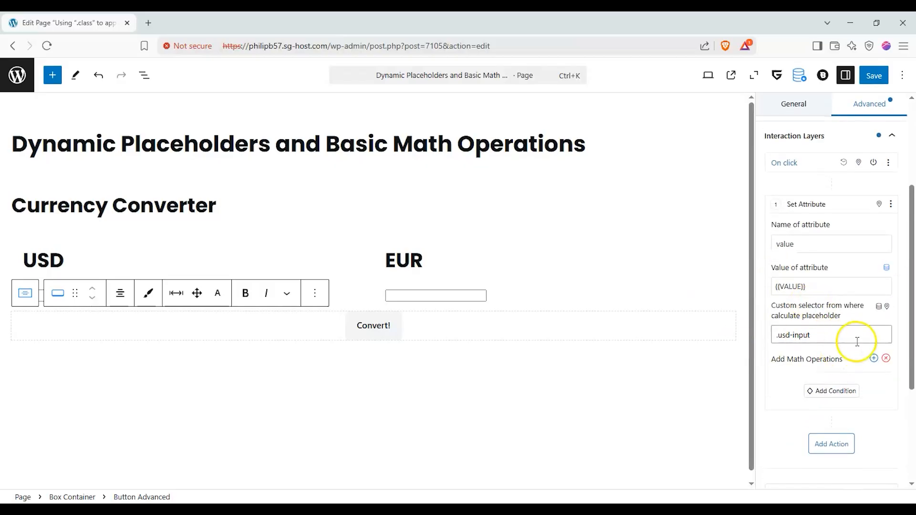
{"action": "left_click", "coordinate": [874, 359]}
{"action": "left_click", "coordinate": [819, 366]}
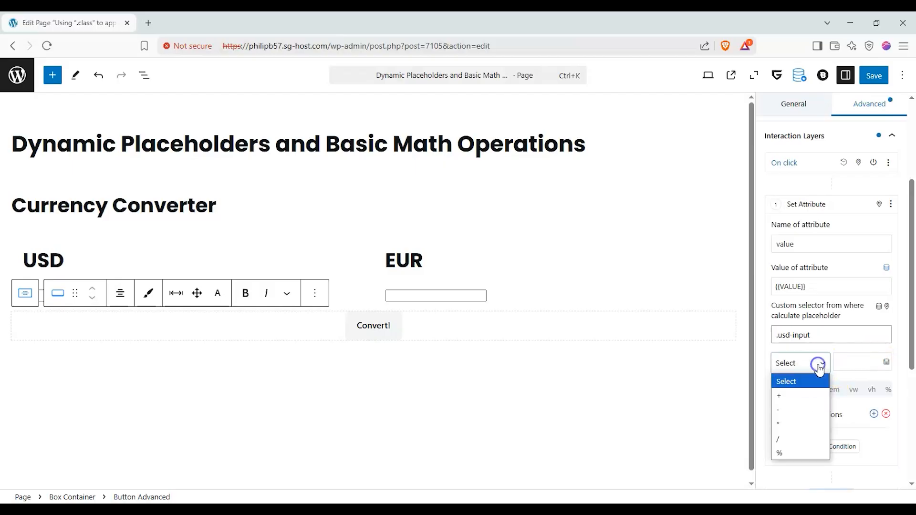
{"action": "left_click", "coordinate": [778, 425]}
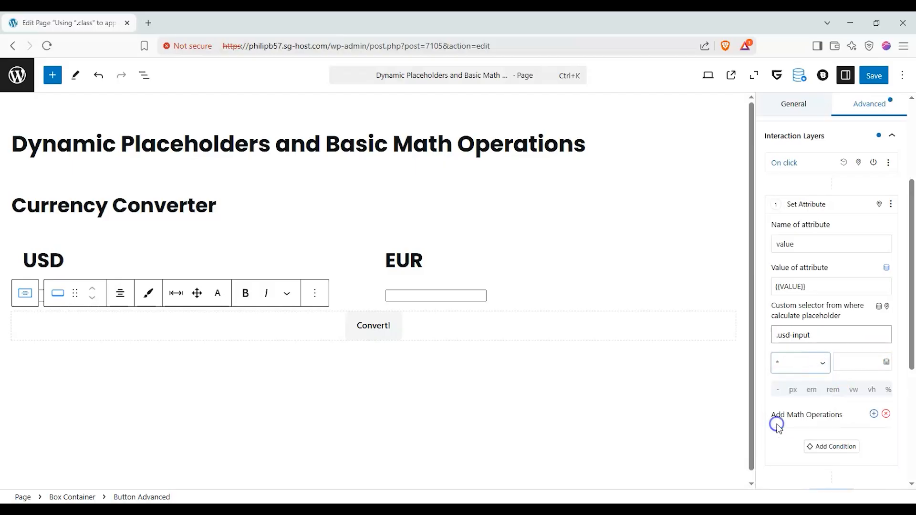
{"action": "left_click", "coordinate": [867, 365]}
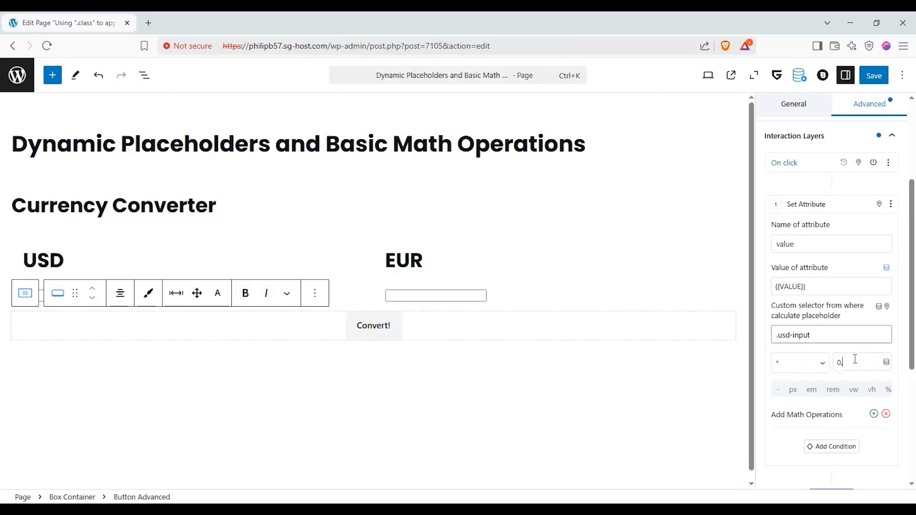
{"action": "left_click", "coordinate": [884, 354]}
{"action": "left_click_drag", "start_coordinate": [912, 336], "coordinate": [913, 327]}
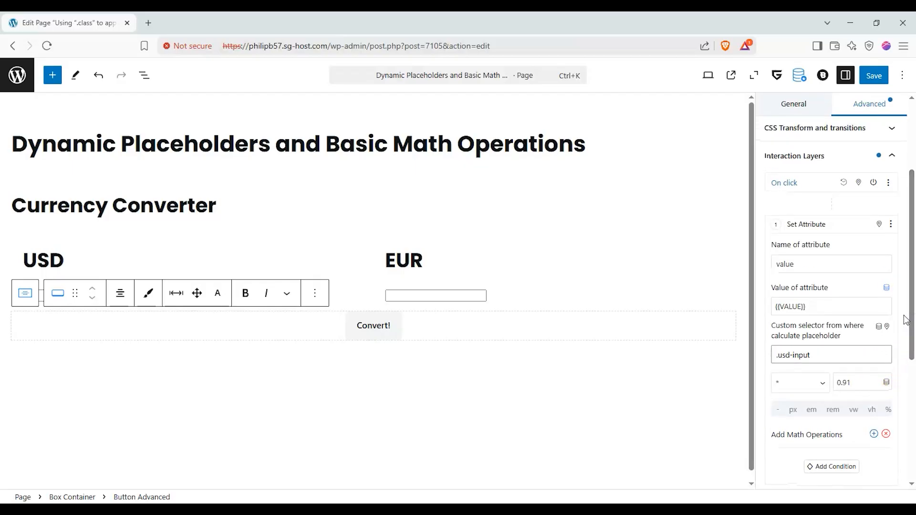
Enable a custom action selector for the Set Attribute action and set it to .euro-output, the class of the EUR column's input
{"action": "left_click", "coordinate": [879, 225]}
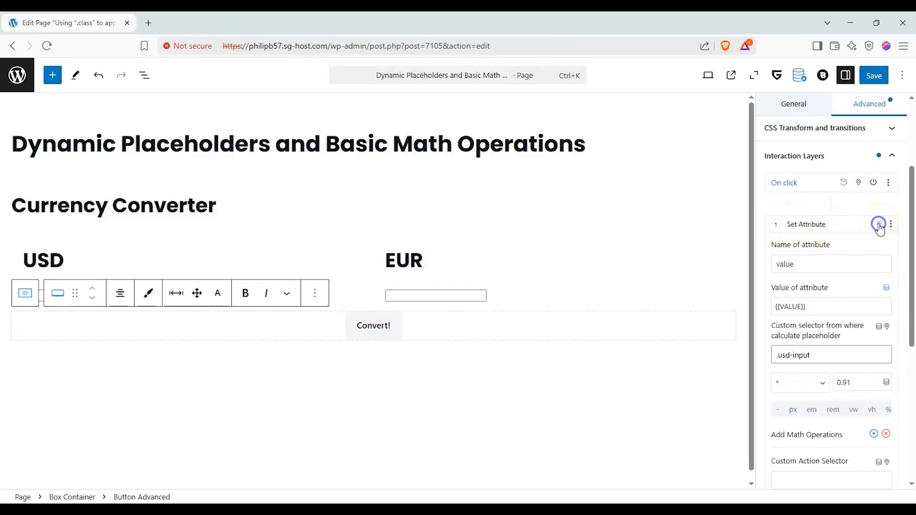
{"action": "scroll", "coordinate": [882, 244], "scroll_direction": "down", "scroll_amount": 1}
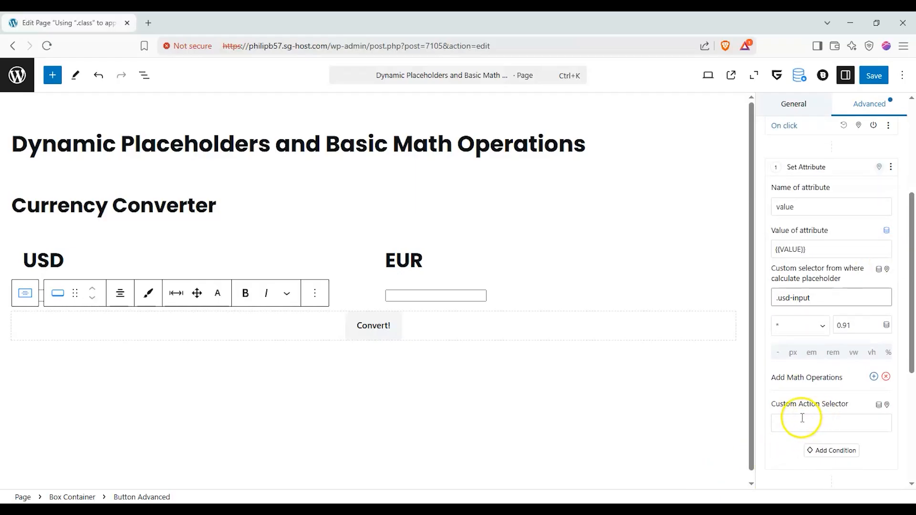
{"action": "left_click", "coordinate": [887, 406]}
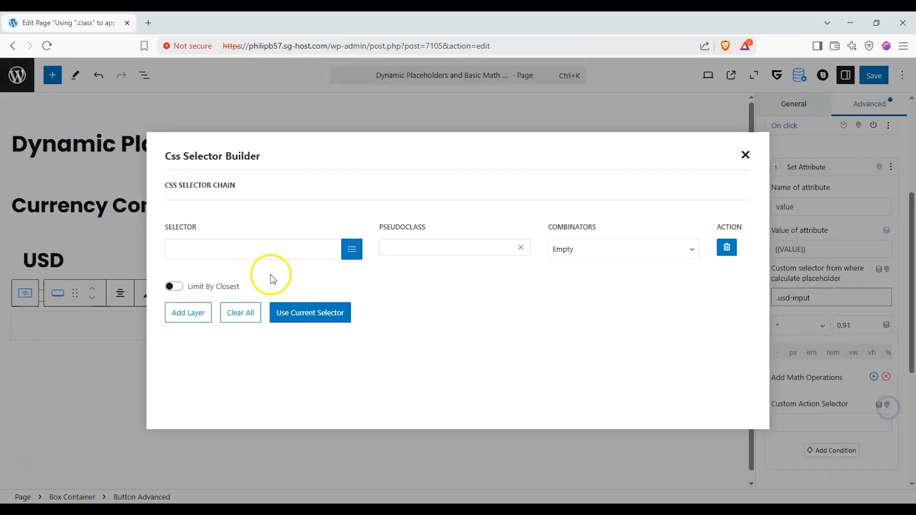
{"action": "left_click", "coordinate": [351, 249]}
{"action": "left_click", "coordinate": [186, 291]}
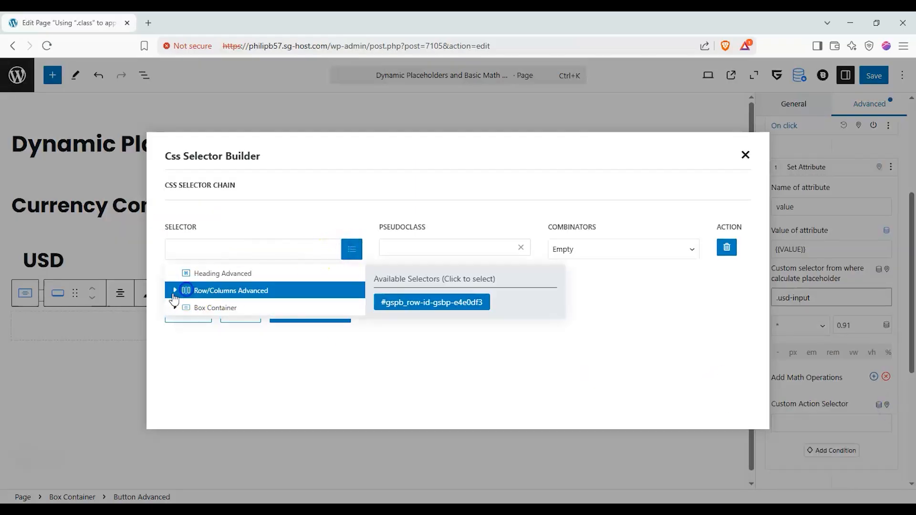
{"action": "left_click", "coordinate": [174, 291]}
{"action": "left_click", "coordinate": [180, 325]}
{"action": "left_click", "coordinate": [179, 325]}
{"action": "left_click", "coordinate": [226, 343]}
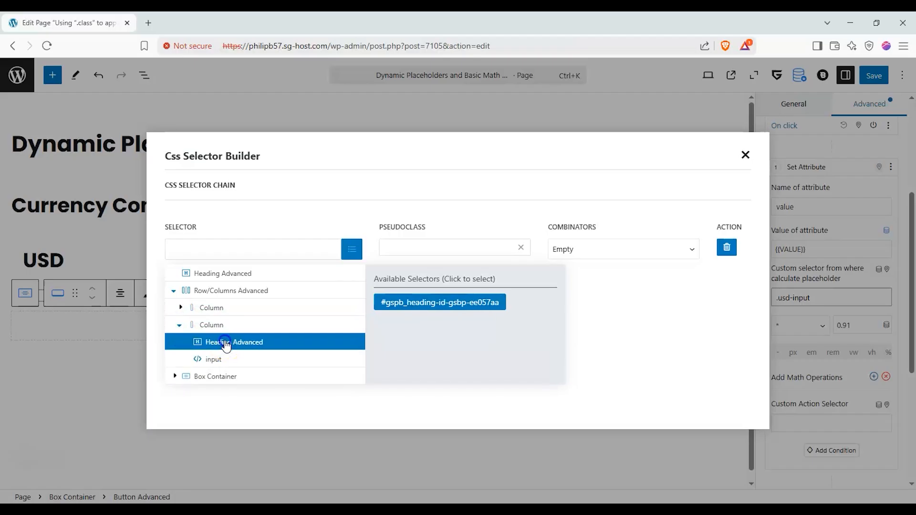
{"action": "left_click", "coordinate": [218, 359]}
{"action": "left_click", "coordinate": [468, 312]}
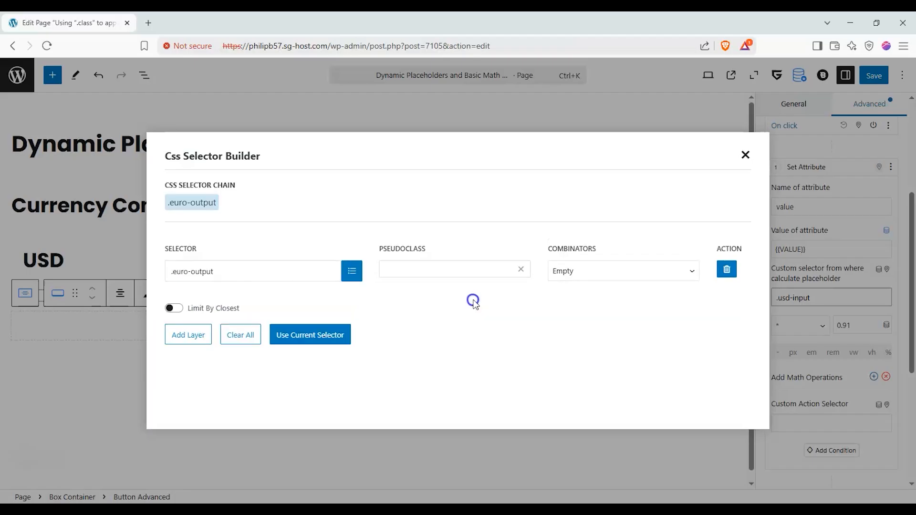
{"action": "left_click", "coordinate": [308, 337]}
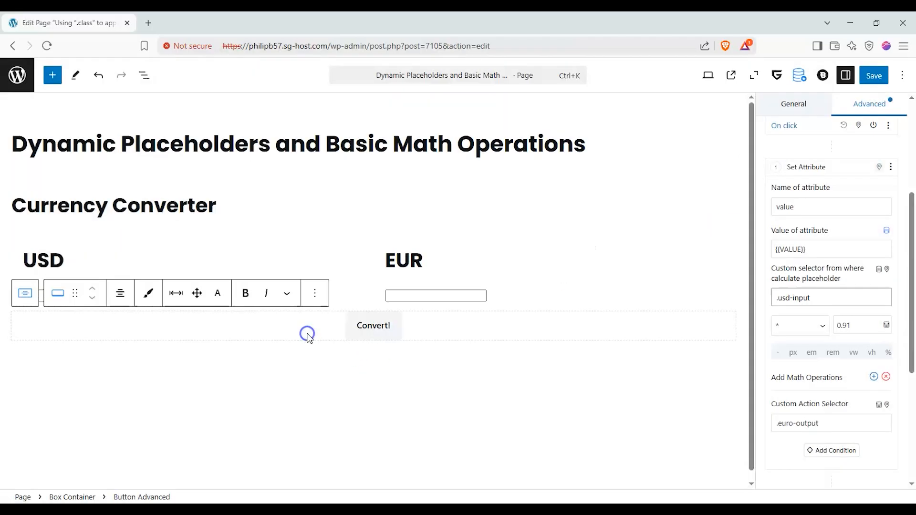
Review the Convert! button's interaction layer, including its trigger, attribute name and value, placeholder selector, math operation and action selector
{"action": "scroll", "coordinate": [840, 344], "scroll_direction": "up", "scroll_amount": 3}
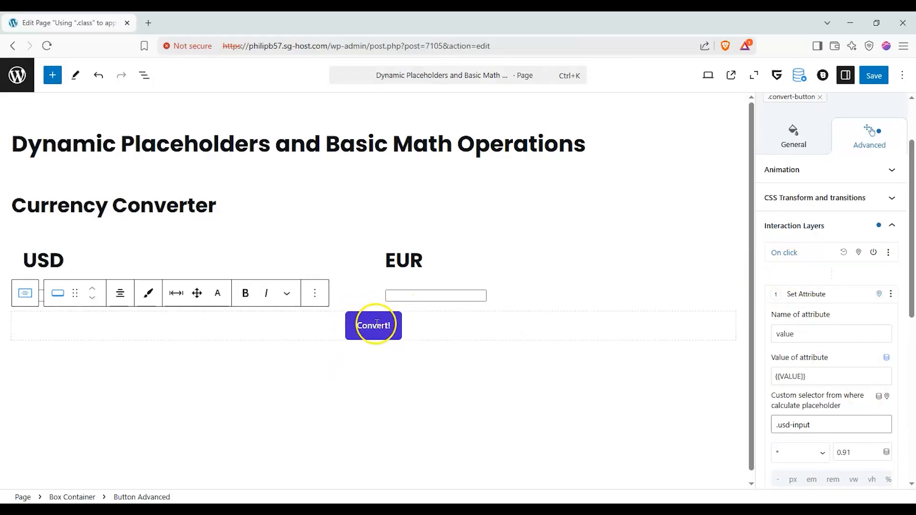
{"action": "left_click", "coordinate": [859, 254]}
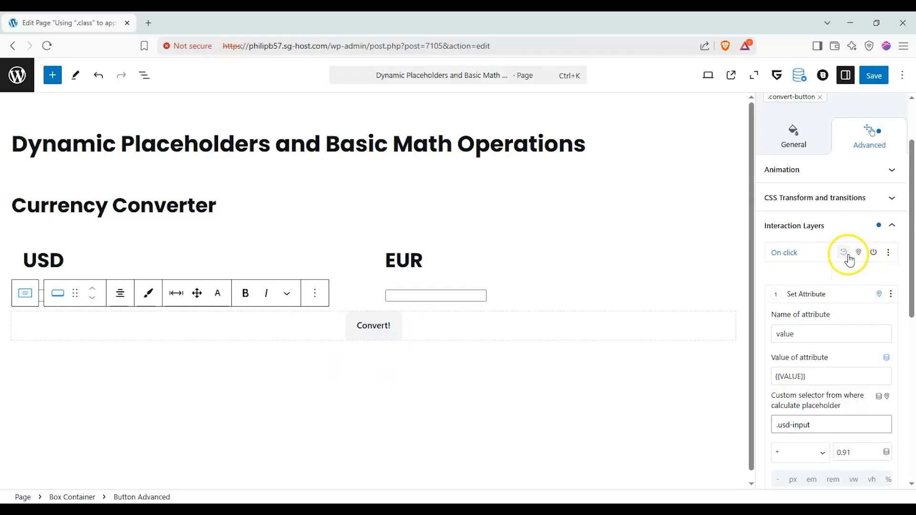
{"action": "scroll", "coordinate": [839, 275], "scroll_direction": "down", "scroll_amount": 3}
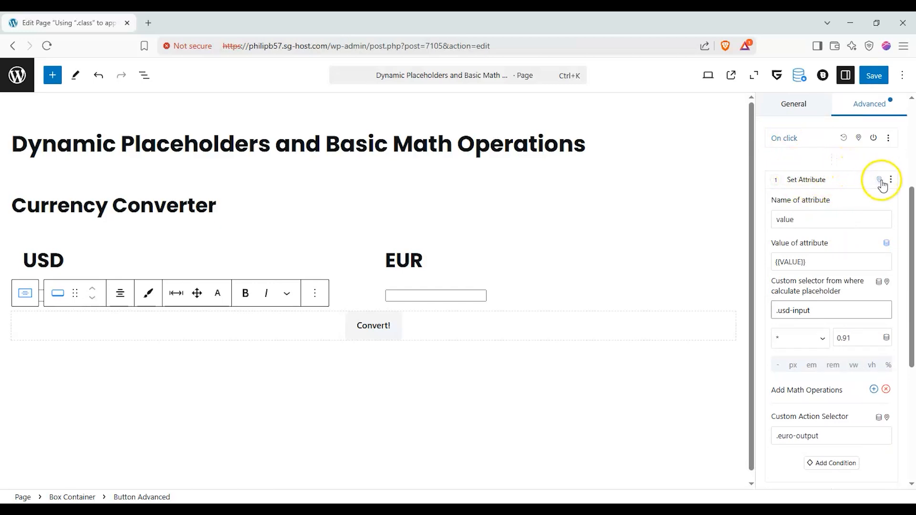
{"action": "scroll", "coordinate": [872, 232], "scroll_direction": "down", "scroll_amount": 1}
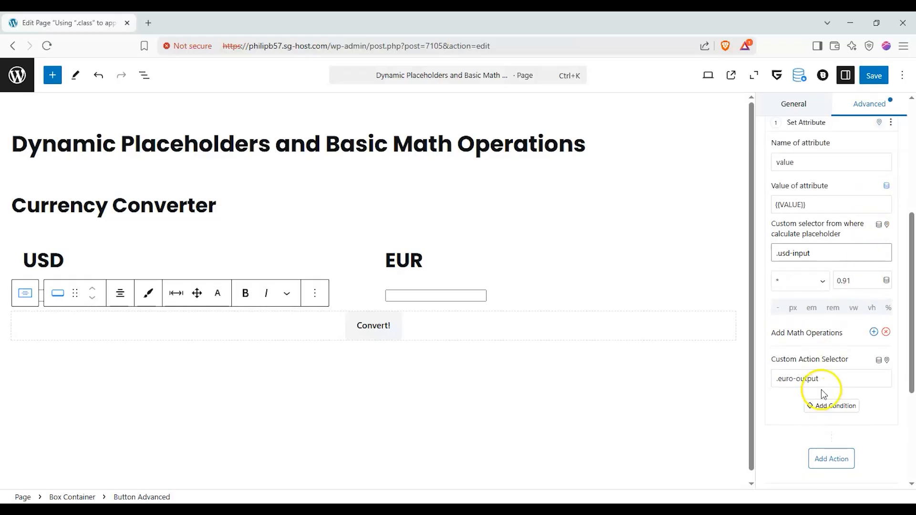
{"action": "scroll", "coordinate": [813, 379], "scroll_direction": "up", "scroll_amount": 1}
{"action": "scroll", "coordinate": [797, 383], "scroll_direction": "up", "scroll_amount": 2}
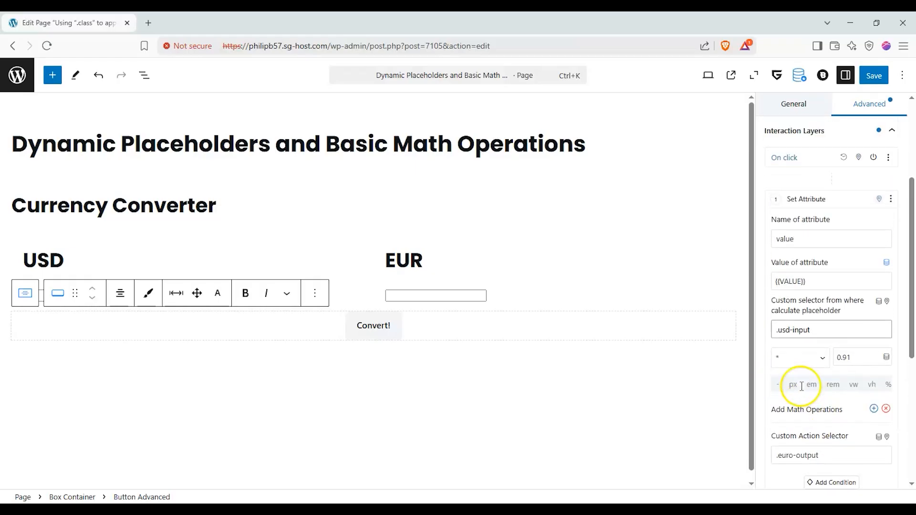
{"action": "scroll", "coordinate": [809, 406], "scroll_direction": "down", "scroll_amount": 1}
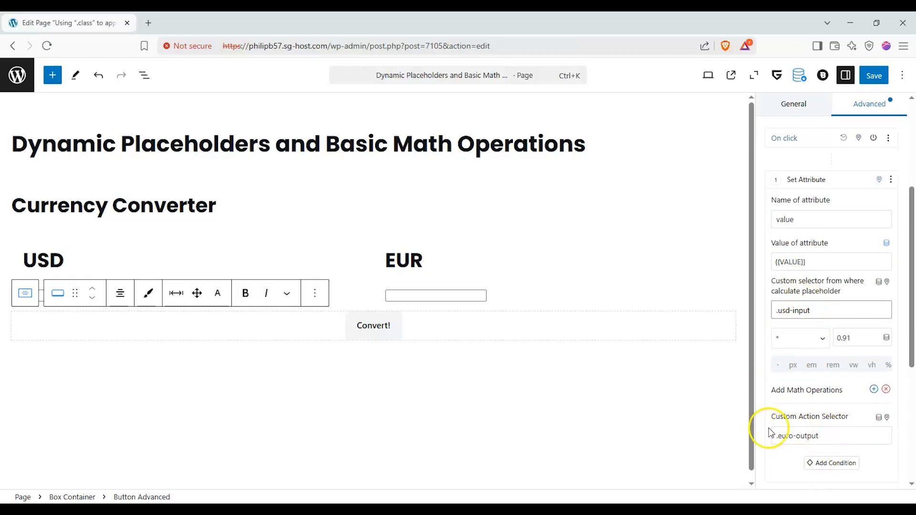
{"action": "scroll", "coordinate": [794, 431], "scroll_direction": "up", "scroll_amount": 2}
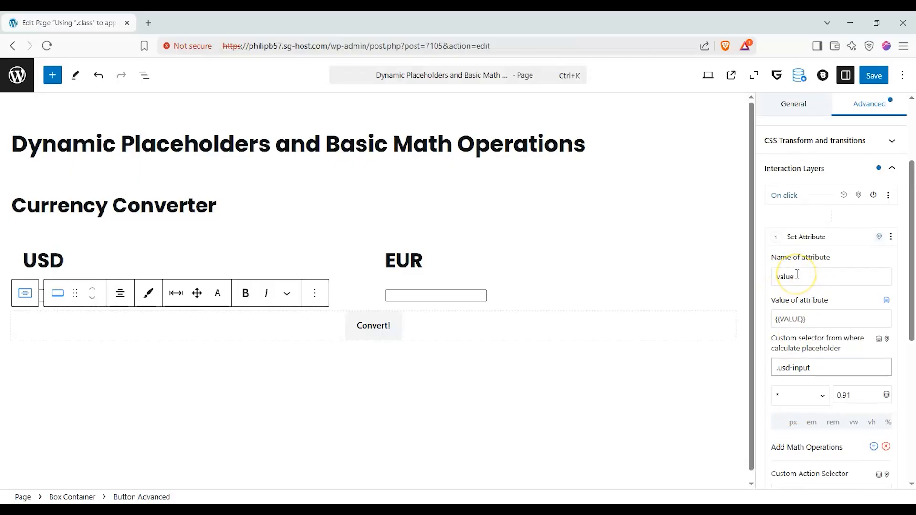
{"action": "scroll", "coordinate": [797, 275], "scroll_direction": "down", "scroll_amount": 1}
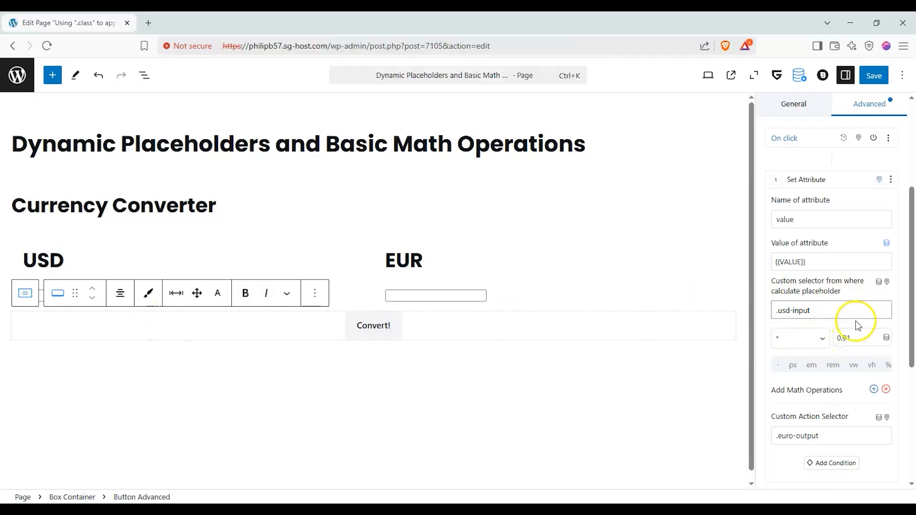
Save the page and open its front-end view in a new browser tab
{"action": "left_click", "coordinate": [875, 76]}
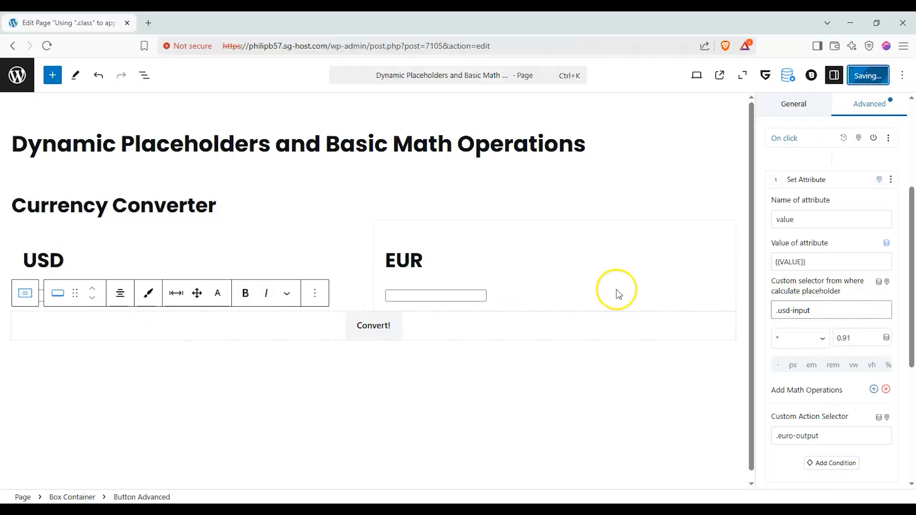
{"action": "left_click", "coordinate": [730, 75]}
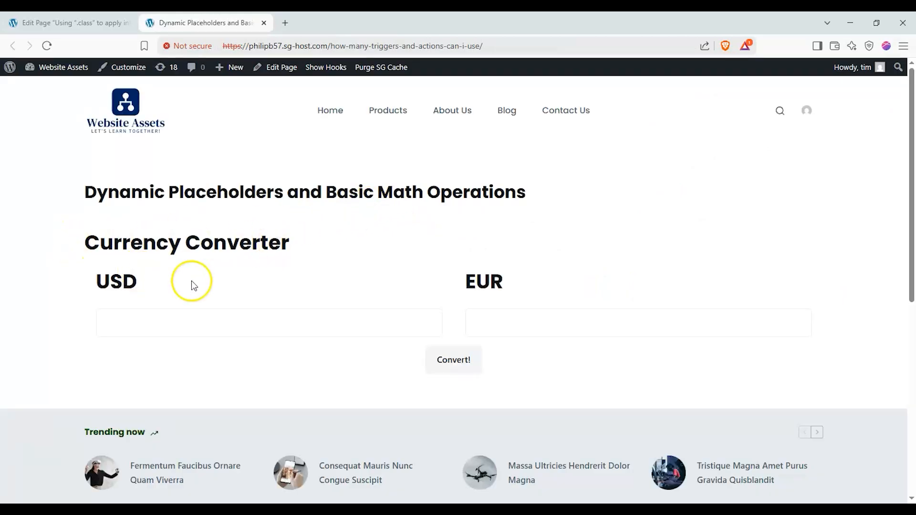
Test the currency converter on the live page by converting 34 USD and 57 USD
{"action": "left_click", "coordinate": [302, 334]}
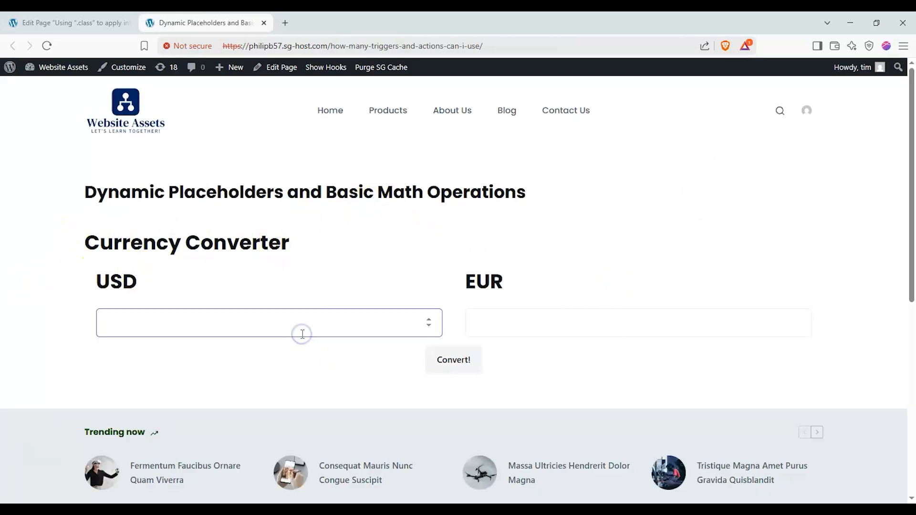
{"action": "left_click", "coordinate": [455, 360]}
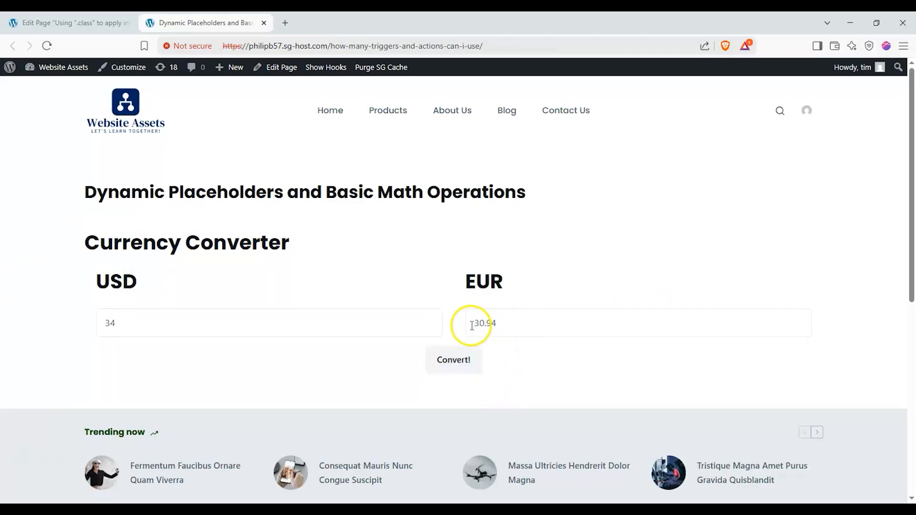
{"action": "left_click_drag", "start_coordinate": [236, 333], "coordinate": [35, 333]}
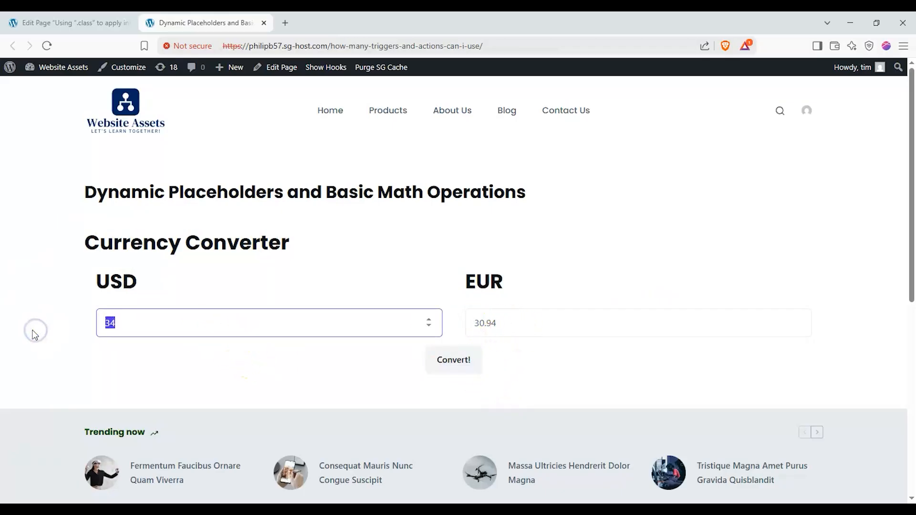
{"action": "type", "text": "57"}
{"action": "left_click", "coordinate": [459, 367]}
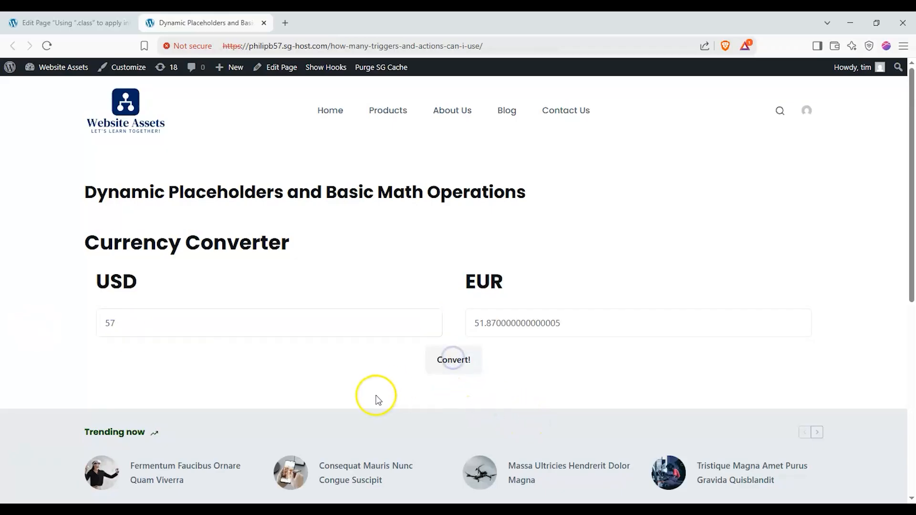